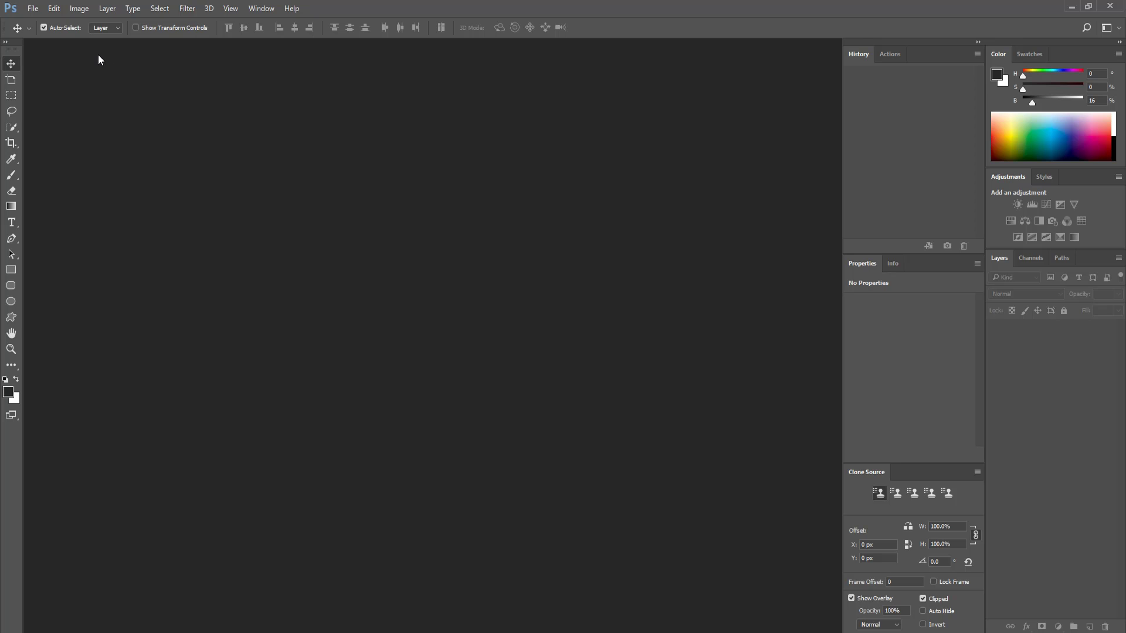
Create a new document from the Web Large 1920 x 1080 px artboard preset
{"action": "left_click", "coordinate": [33, 8]}
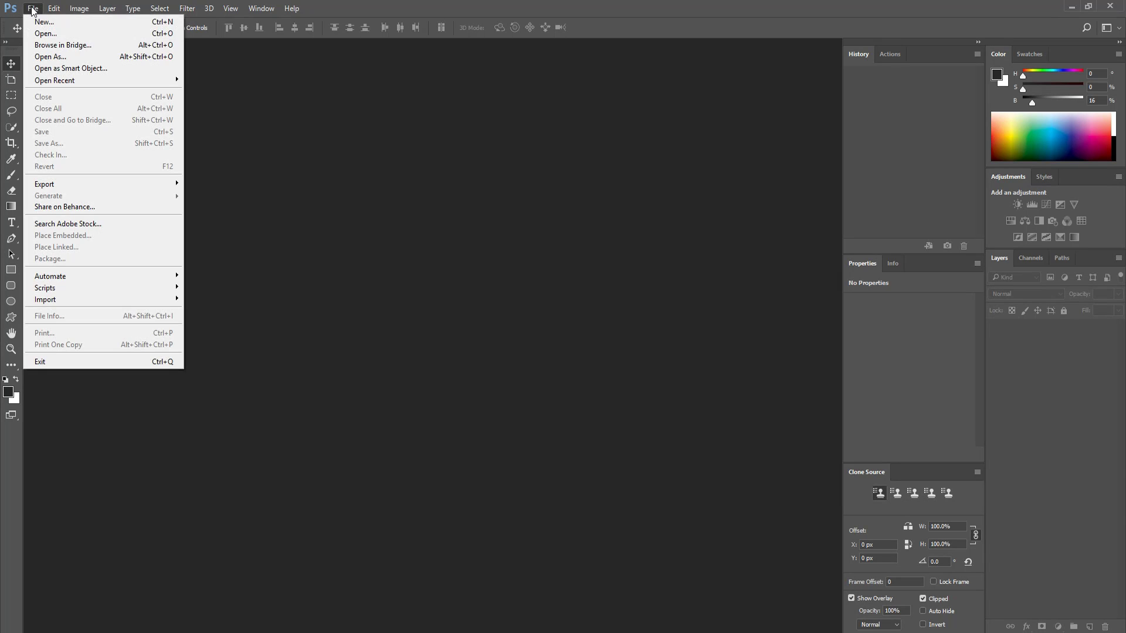
{"action": "left_click", "coordinate": [55, 34]}
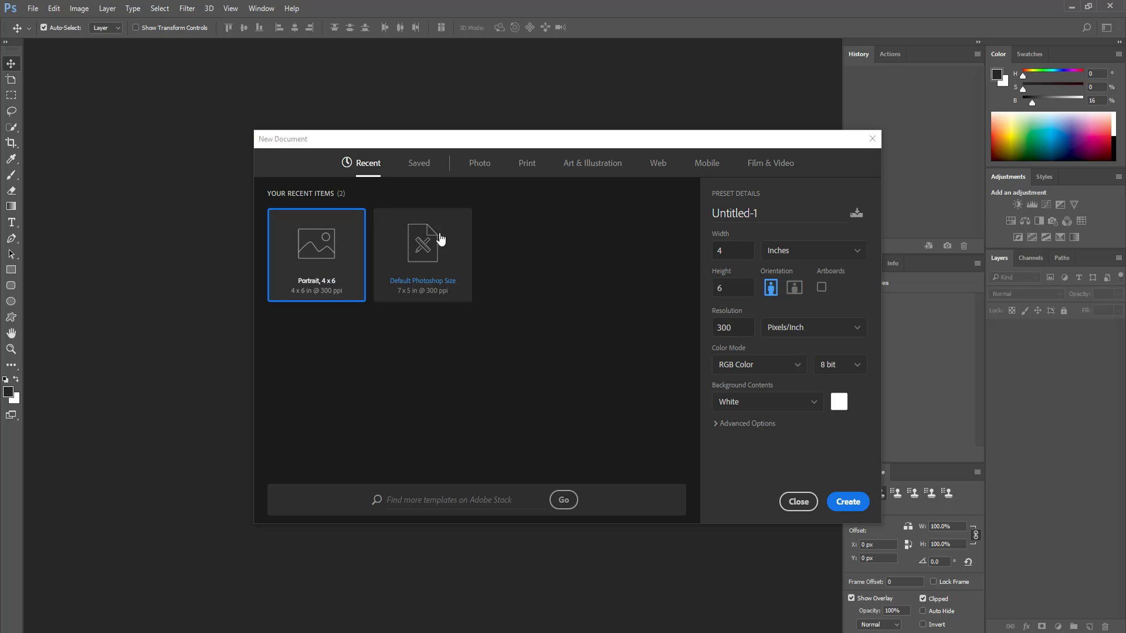
{"action": "left_click", "coordinate": [658, 163]}
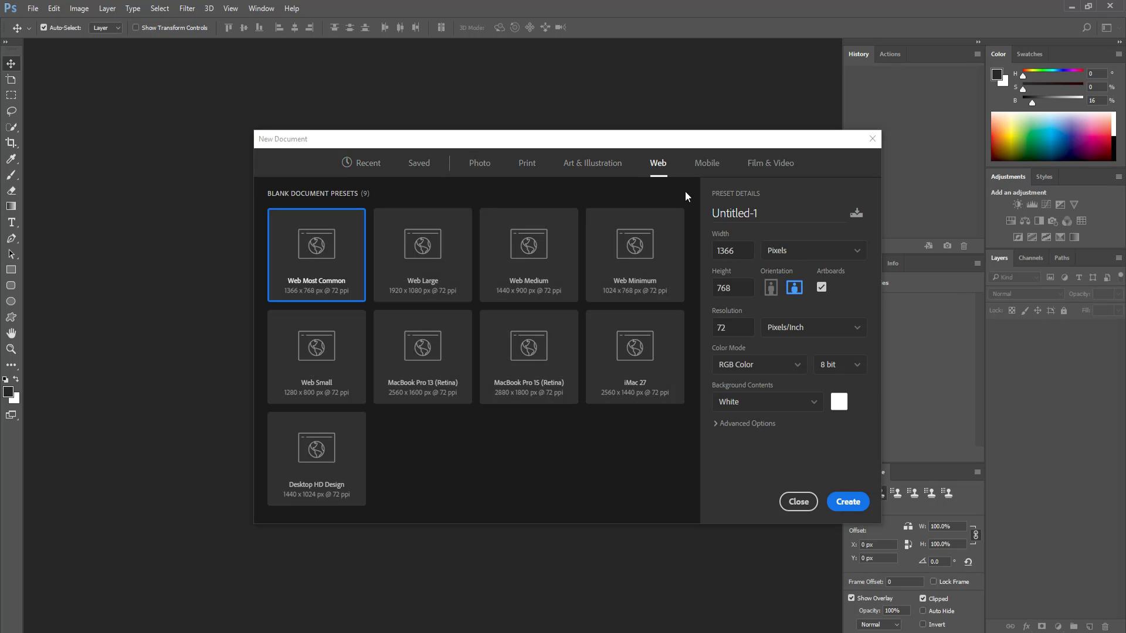
{"action": "left_click", "coordinate": [432, 295]}
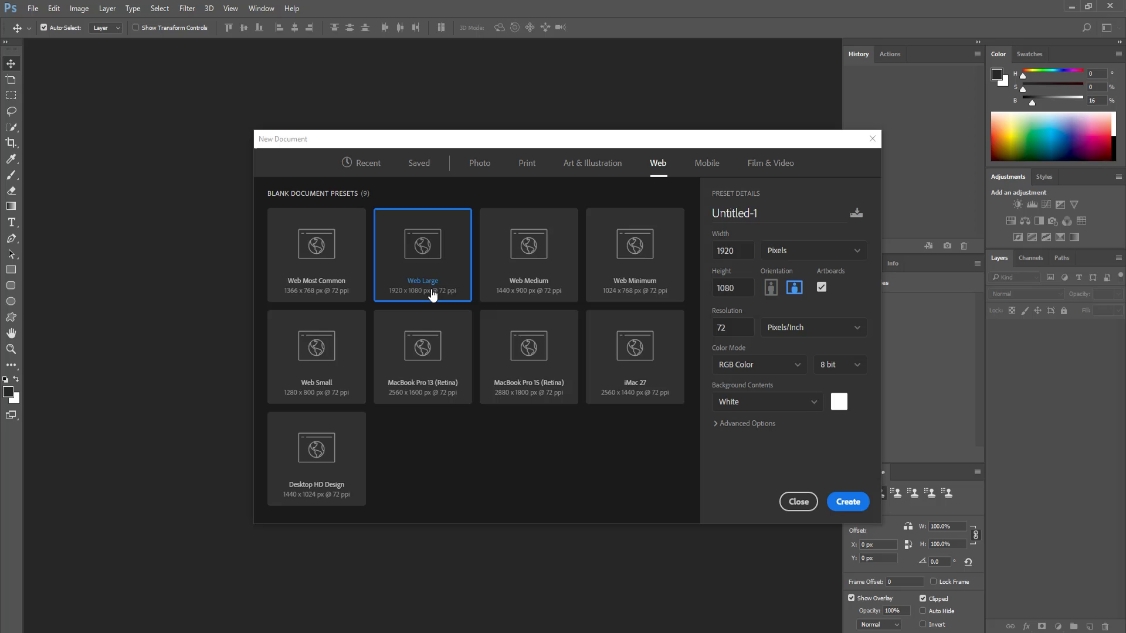
{"action": "left_click", "coordinate": [855, 505]}
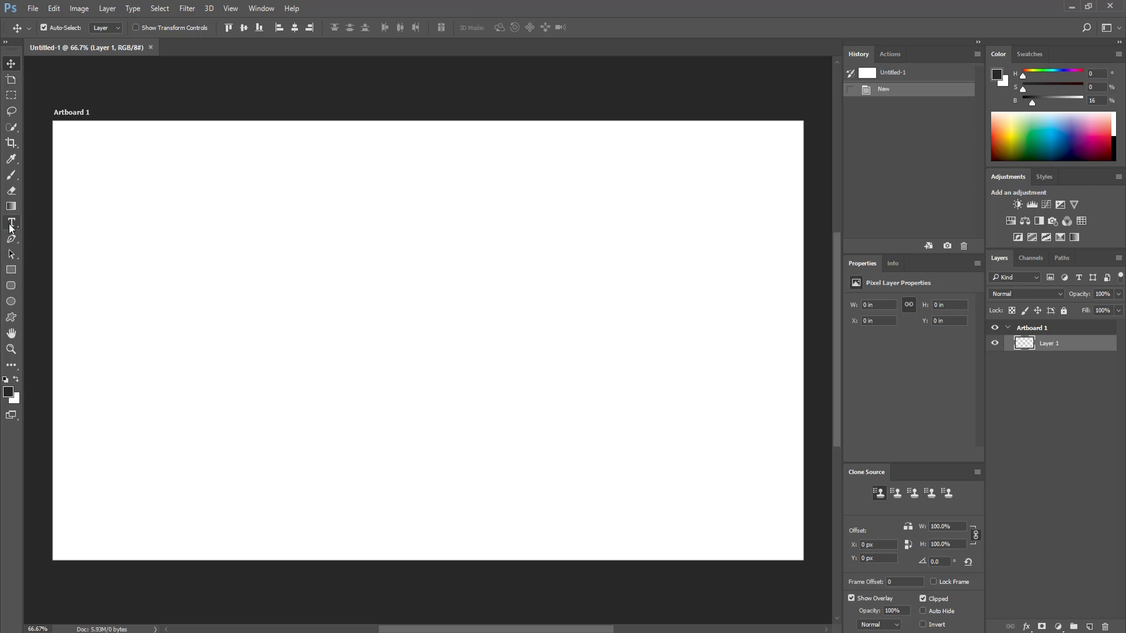
Type 'Nonanalitech' on the artboard and set its font size to 300 pt
{"action": "left_click", "coordinate": [11, 223]}
{"action": "left_click", "coordinate": [198, 308]}
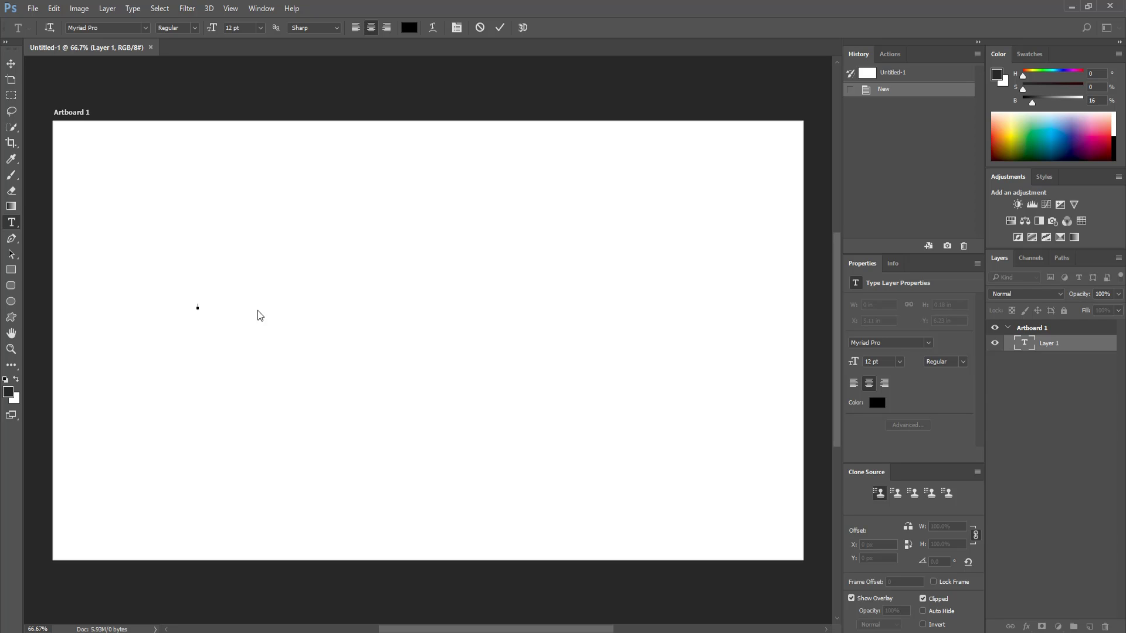
{"action": "type", "text": "Nonanal"}
{"action": "type", "text": "ite"}
{"action": "type", "text": "ch"}
{"action": "left_click_drag", "start_coordinate": [212, 306], "coordinate": [164, 307]}
{"action": "left_click", "coordinate": [223, 29]}
{"action": "type", "text": "3"}
{"action": "type", "text": "00"}
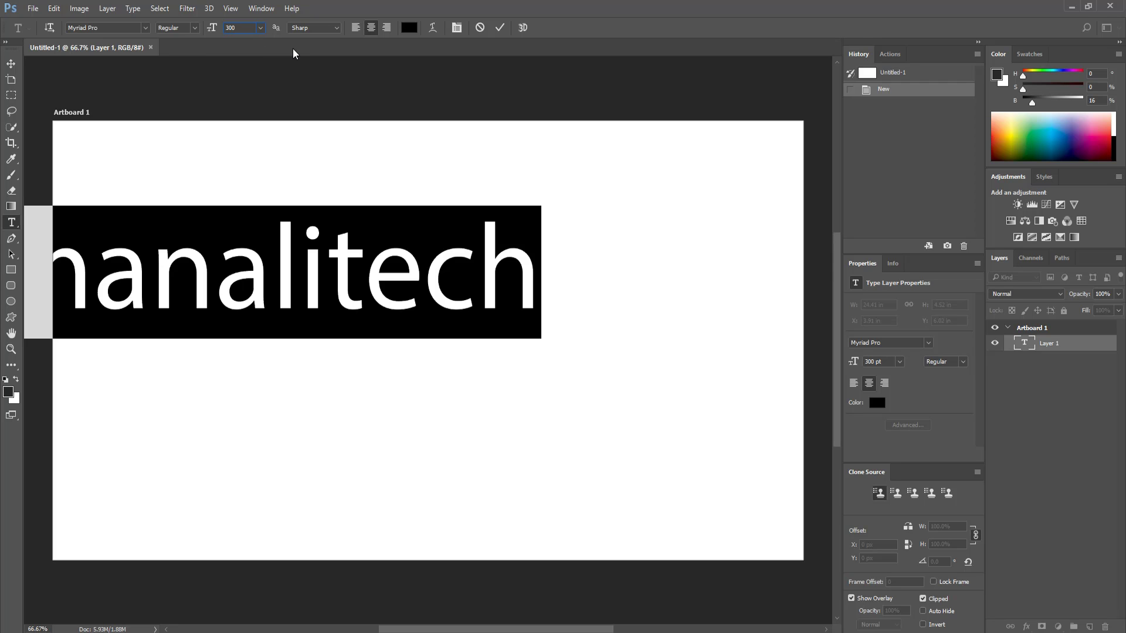
Apply the Karmakooma font, add spaces so it reads NOMAN ALI TECH, and commit the text
{"action": "left_click", "coordinate": [147, 28]}
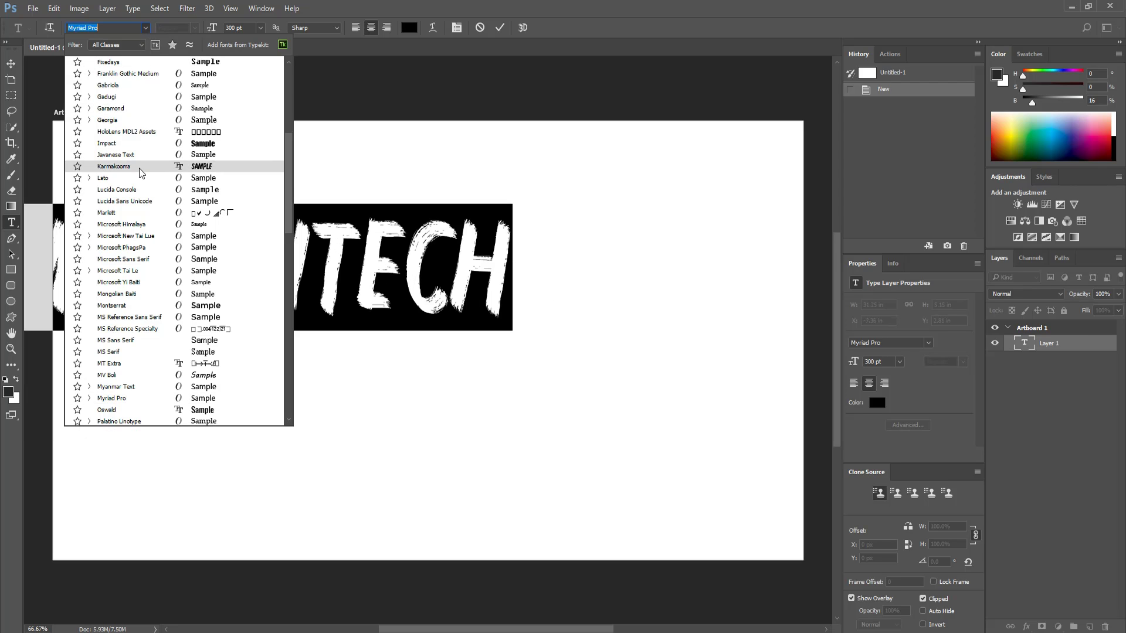
{"action": "left_click", "coordinate": [114, 167]}
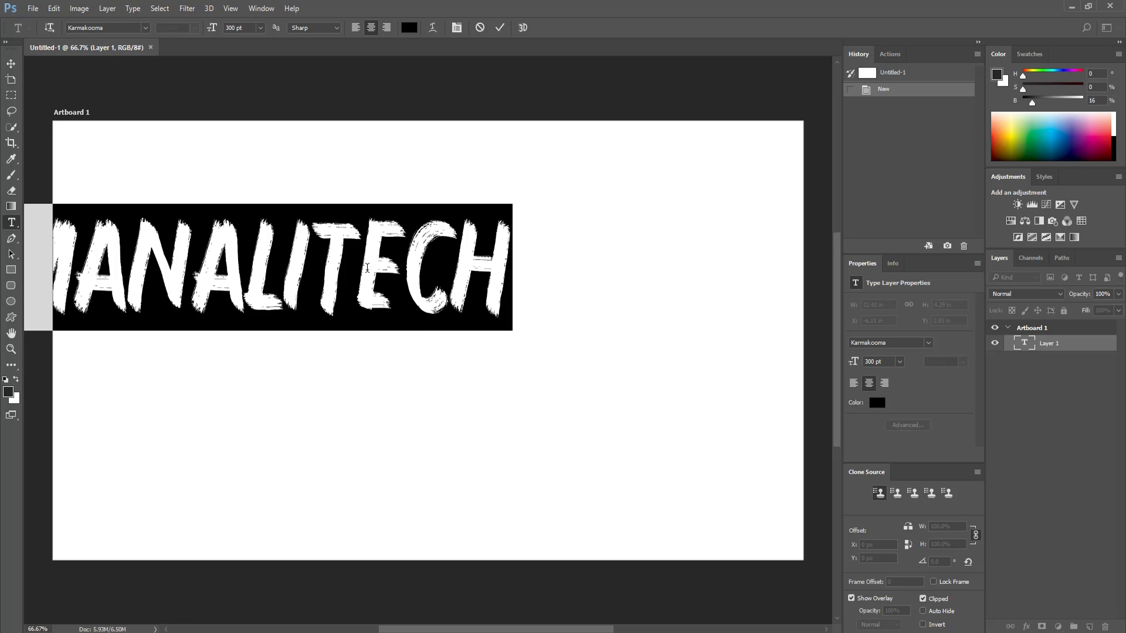
{"action": "left_click", "coordinate": [196, 265]}
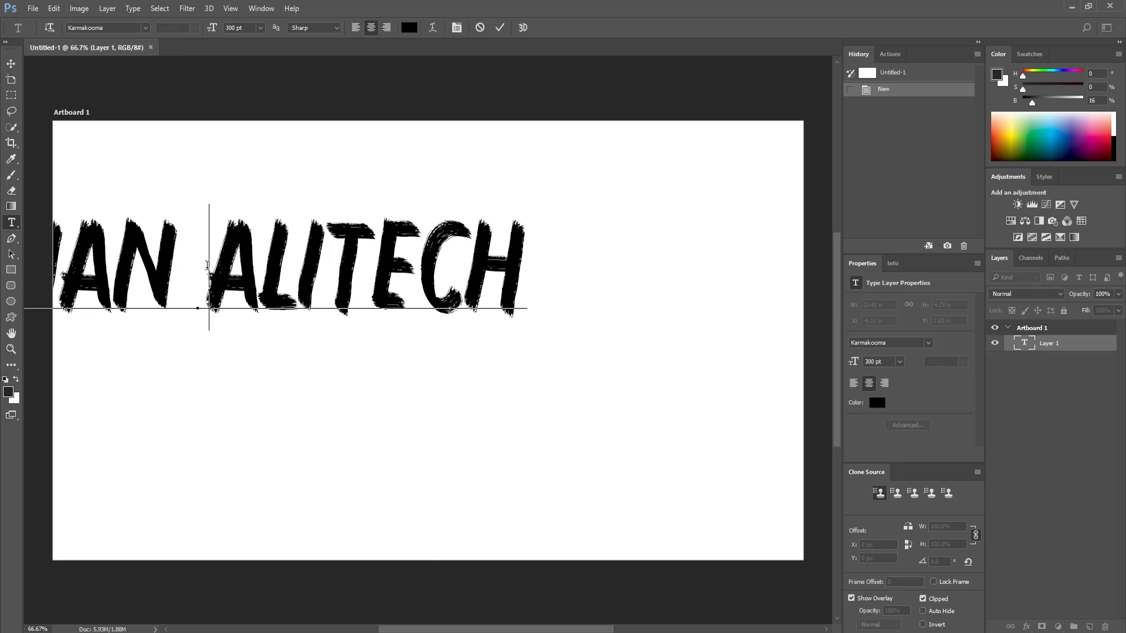
{"action": "left_click", "coordinate": [320, 266]}
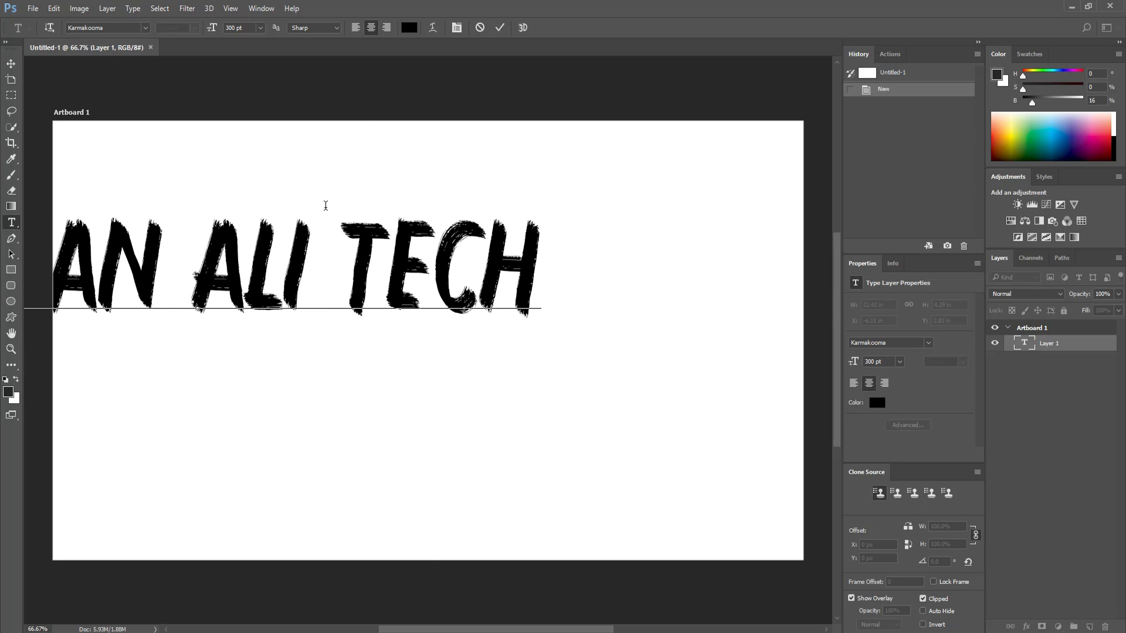
{"action": "left_click", "coordinate": [498, 28]}
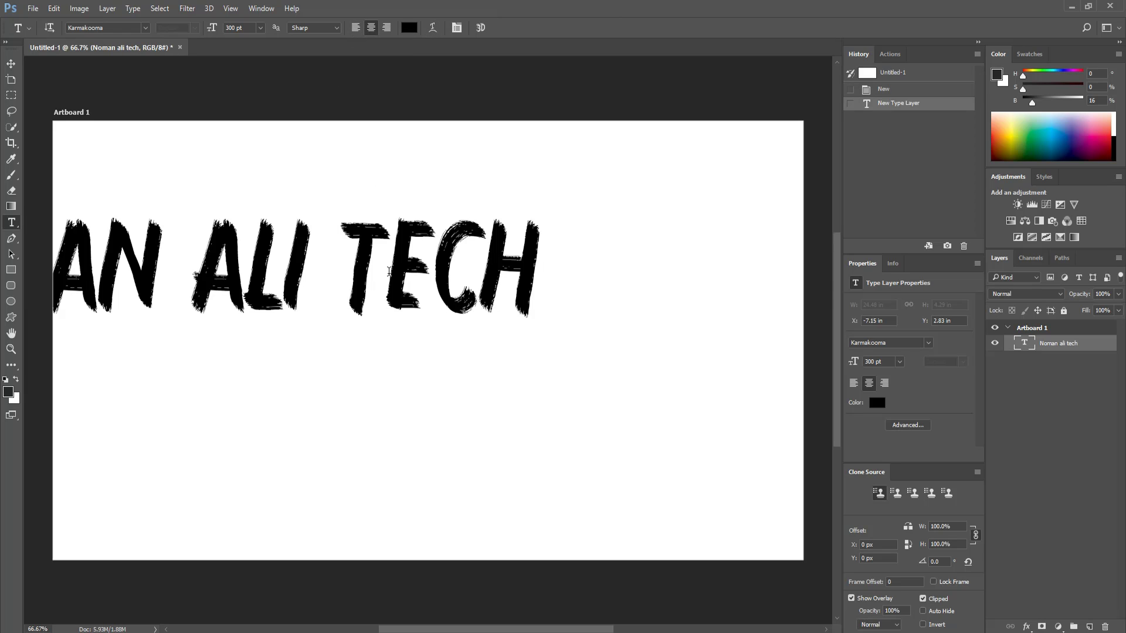
Move the NOMAN ALI TECH text layer to the middle of the artboard
{"action": "left_click", "coordinate": [15, 67]}
{"action": "mouse_move", "coordinate": [208, 260]}
{"action": "left_mouse_down"}
{"action": "mouse_move", "coordinate": [451, 274]}
{"action": "mouse_move", "coordinate": [440, 312]}
{"action": "left_mouse_up"}
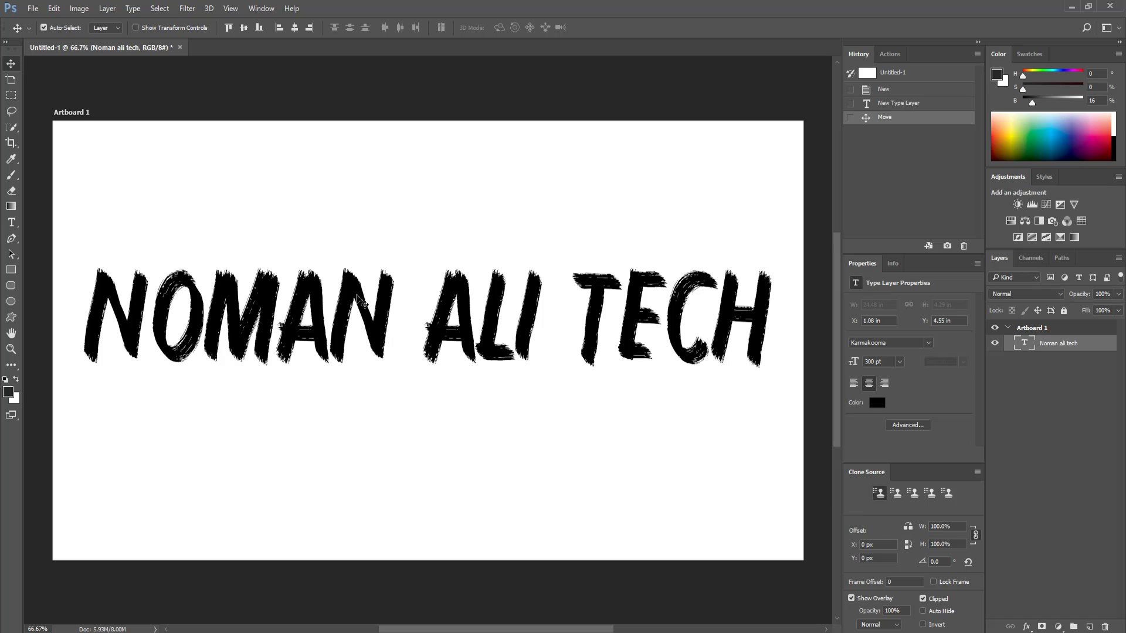
Open Hardwick 2017 Asian Wedding Fair 002.jpg from the E:\backup folder
{"action": "left_click", "coordinate": [38, 9]}
{"action": "left_click", "coordinate": [45, 33]}
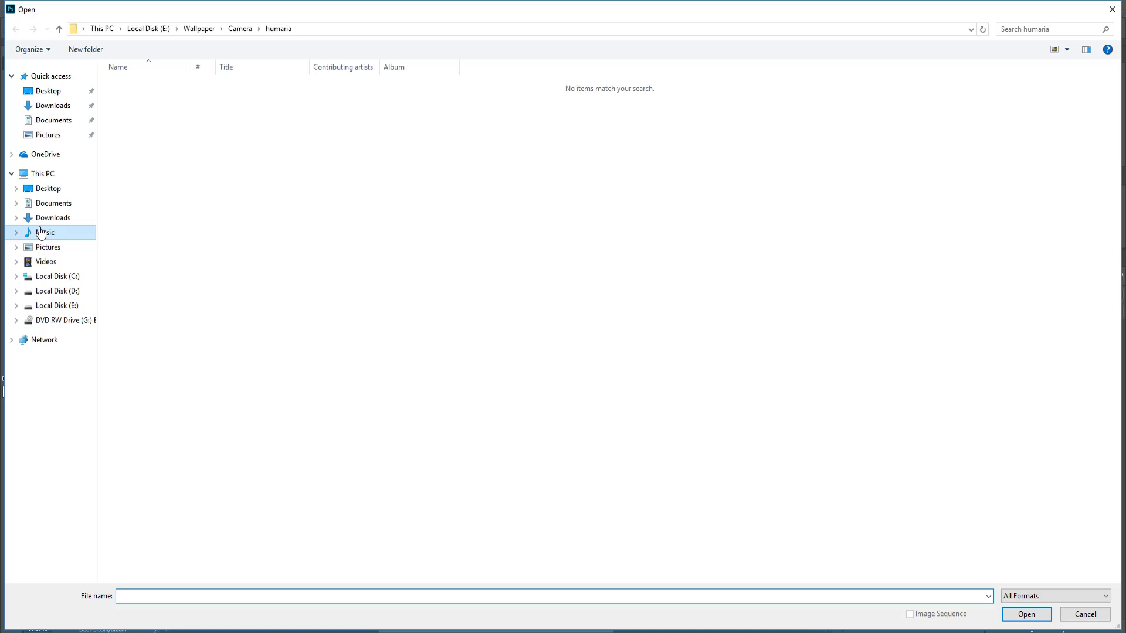
{"action": "left_click", "coordinate": [58, 290]}
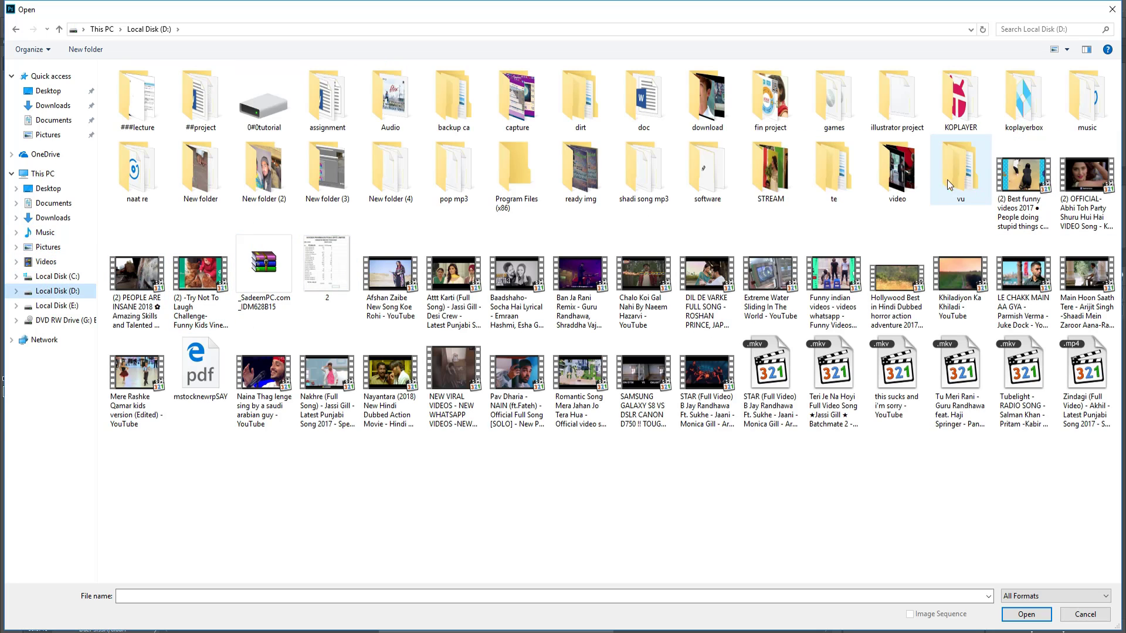
{"action": "left_click", "coordinate": [72, 309]}
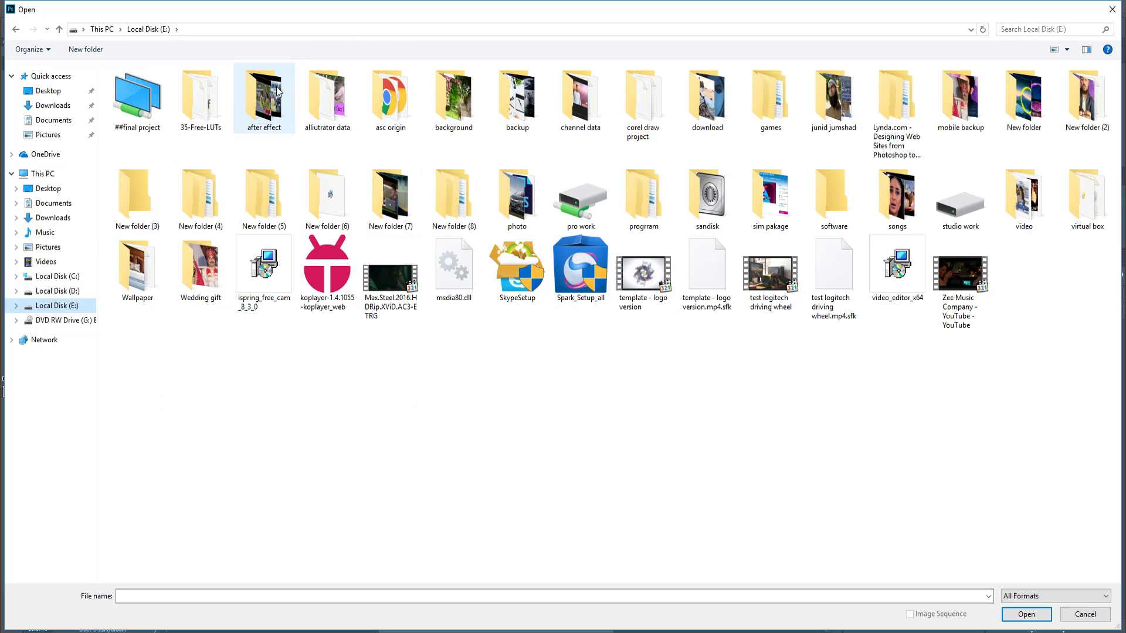
{"action": "double_click", "coordinate": [519, 101]}
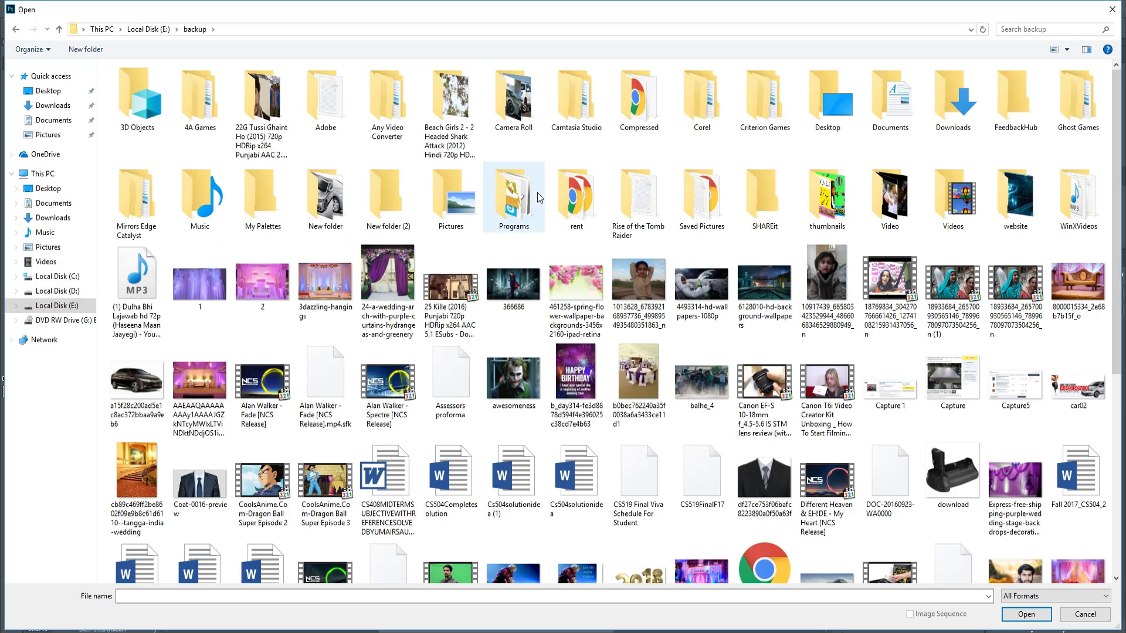
{"action": "scroll", "coordinate": [552, 236], "scroll_direction": "down", "scroll_amount": 3}
{"action": "scroll", "coordinate": [551, 236], "scroll_direction": "down", "scroll_amount": 2}
{"action": "scroll", "coordinate": [1007, 339], "scroll_direction": "up", "scroll_amount": 5}
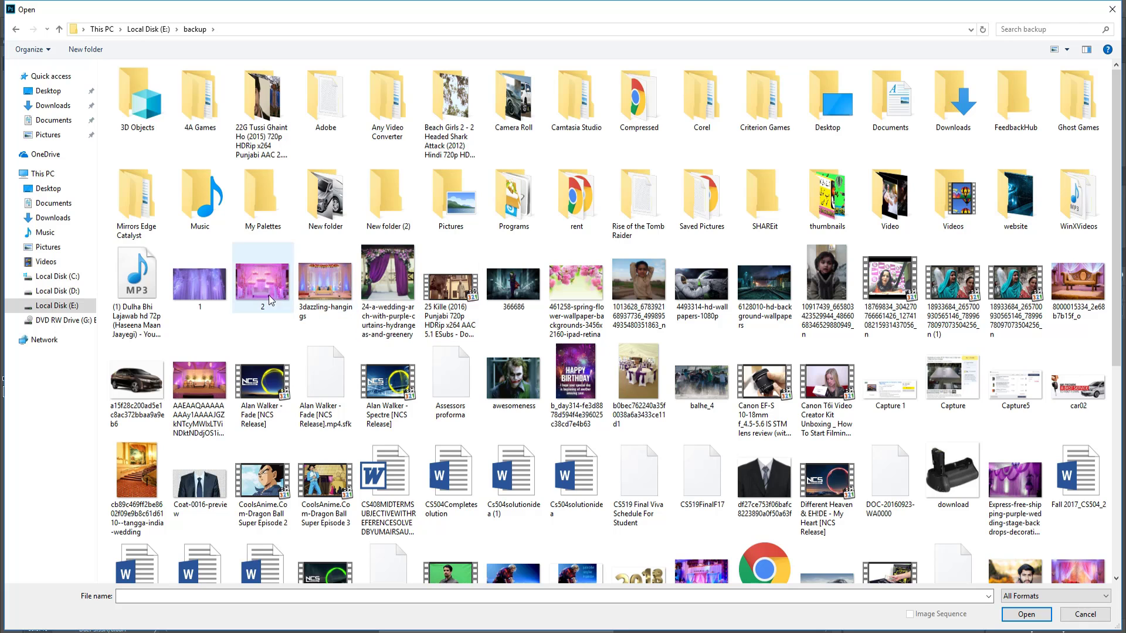
{"action": "scroll", "coordinate": [215, 305], "scroll_direction": "down", "scroll_amount": 5}
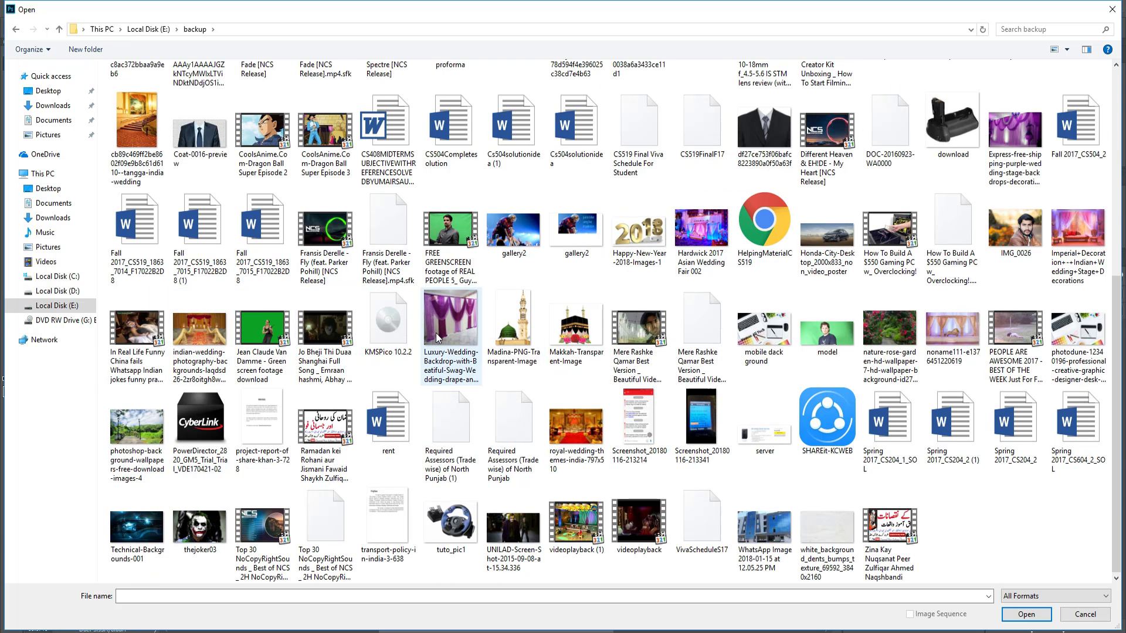
{"action": "scroll", "coordinate": [466, 324], "scroll_direction": "up", "scroll_amount": 3}
{"action": "left_click", "coordinate": [701, 478]}
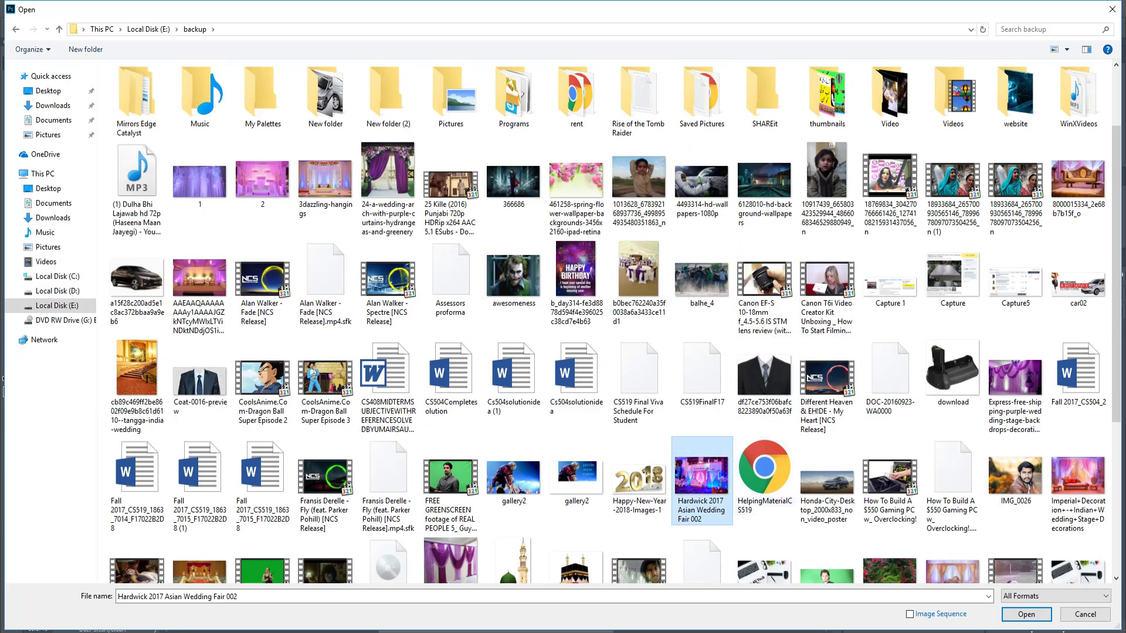
{"action": "left_click", "coordinate": [1023, 614]}
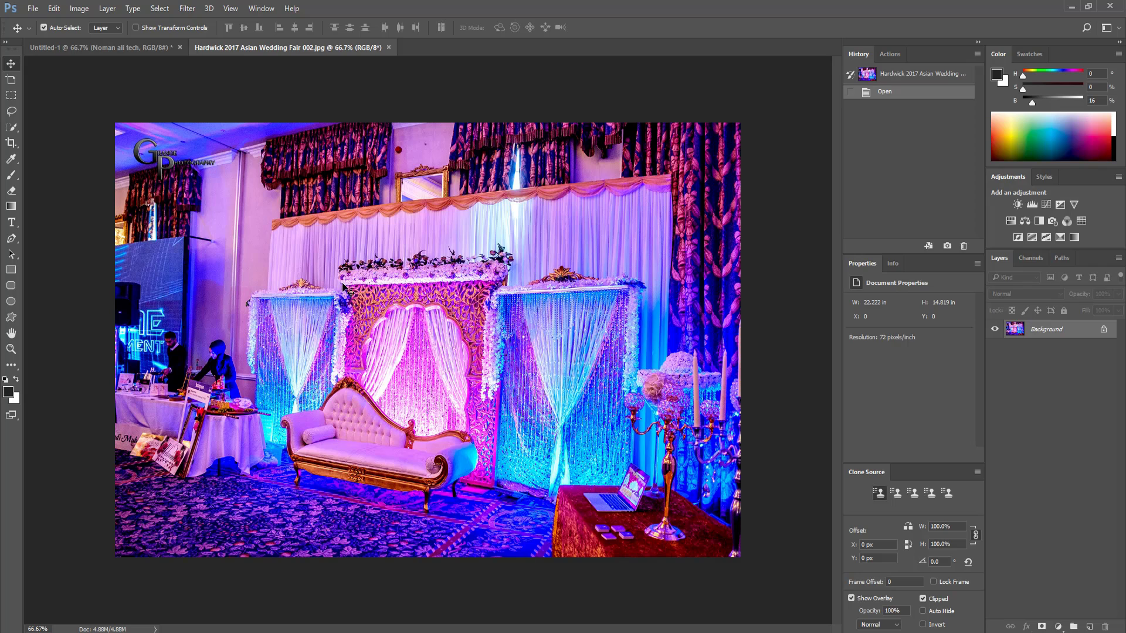
Duplicate the wedding photo to its own layer and drag it into Untitled-1 above the text
{"action": "key", "text": "ctrl"}
{"action": "key", "text": "ctrl+j"}
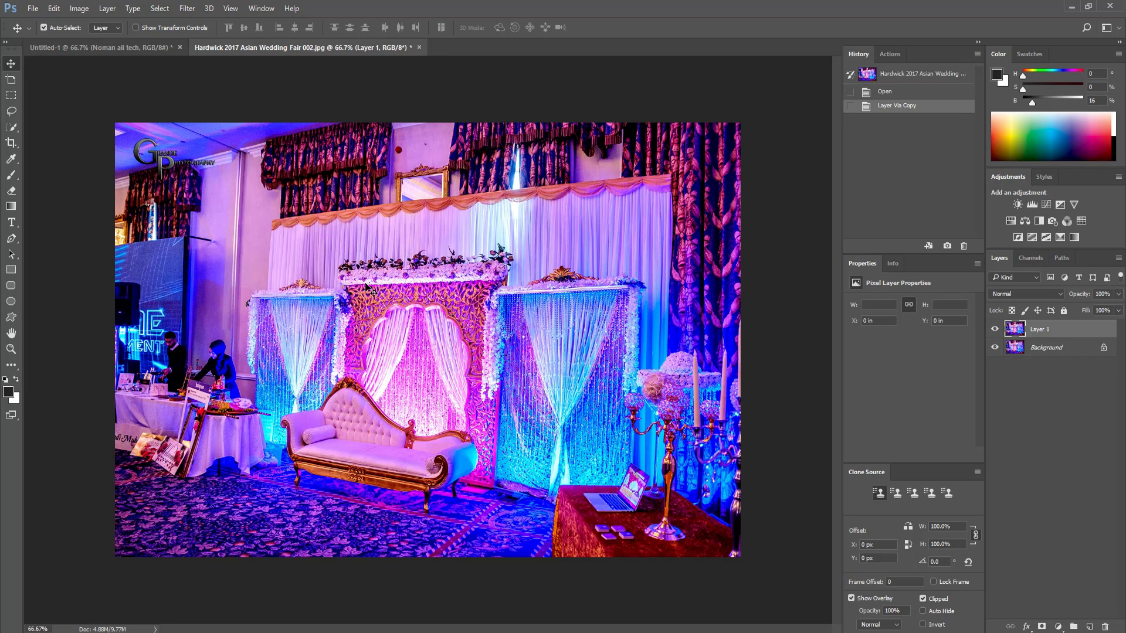
{"action": "mouse_move", "coordinate": [447, 320]}
{"action": "left_mouse_down"}
{"action": "mouse_move", "coordinate": [138, 50]}
{"action": "mouse_move", "coordinate": [402, 364]}
{"action": "mouse_move", "coordinate": [472, 339]}
{"action": "mouse_move", "coordinate": [397, 309]}
{"action": "left_mouse_up"}
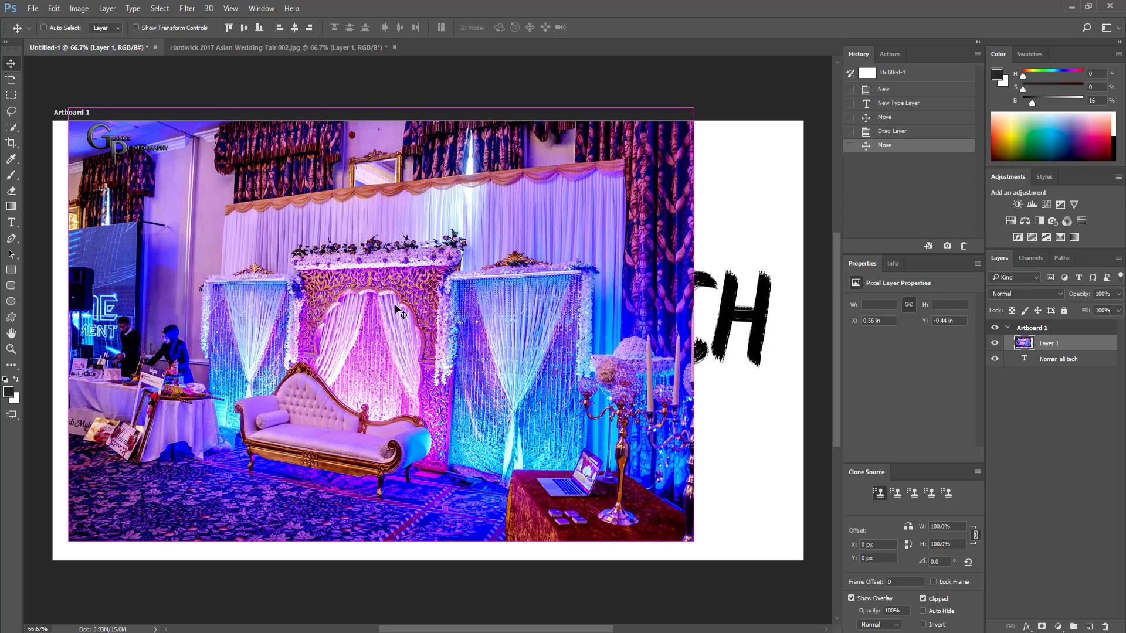
Scale the wedding photo to about 116% and reposition it to cover the artboard
{"action": "key", "text": "ctrl+t"}
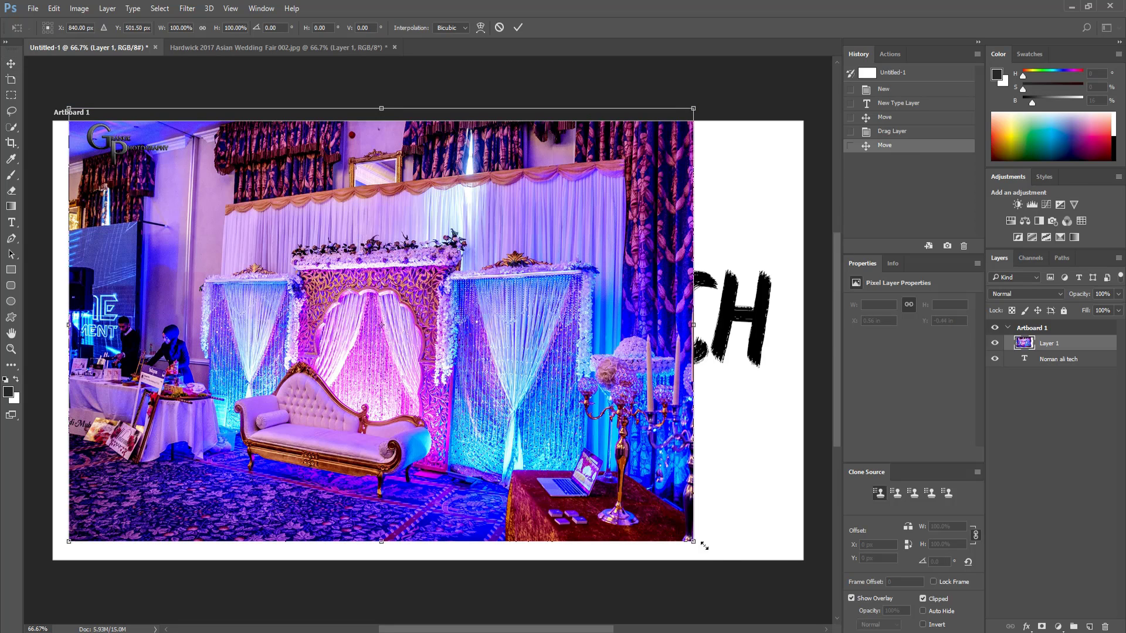
{"action": "left_click_drag", "start_coordinate": [692, 539], "coordinate": [795, 612]}
{"action": "left_click_drag", "start_coordinate": [692, 499], "coordinate": [684, 471]}
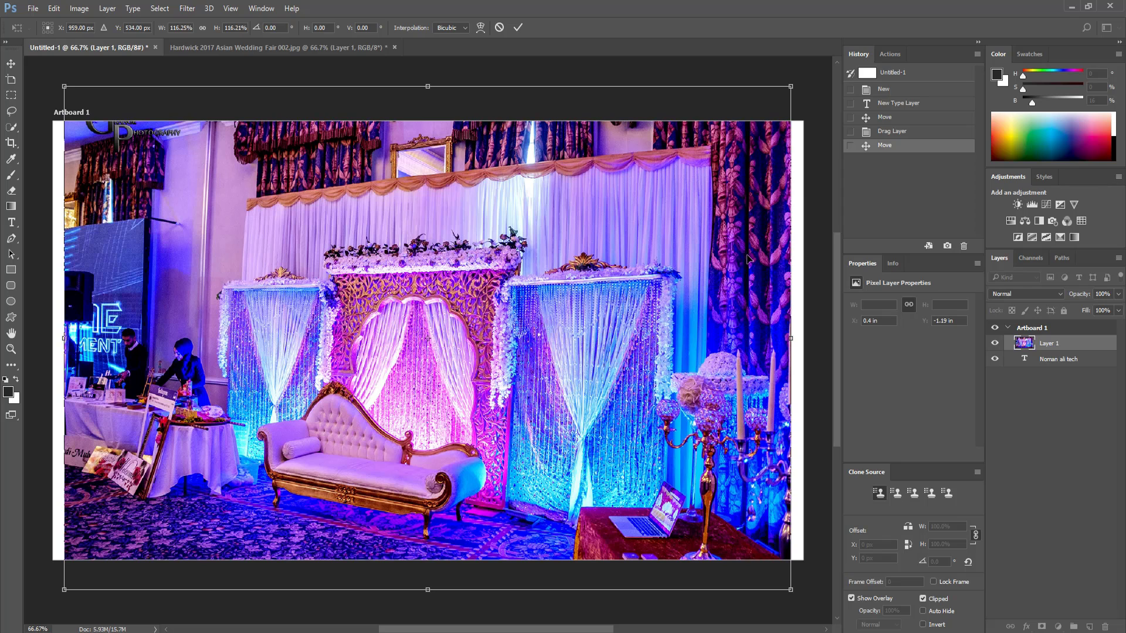
{"action": "left_click", "coordinate": [517, 27]}
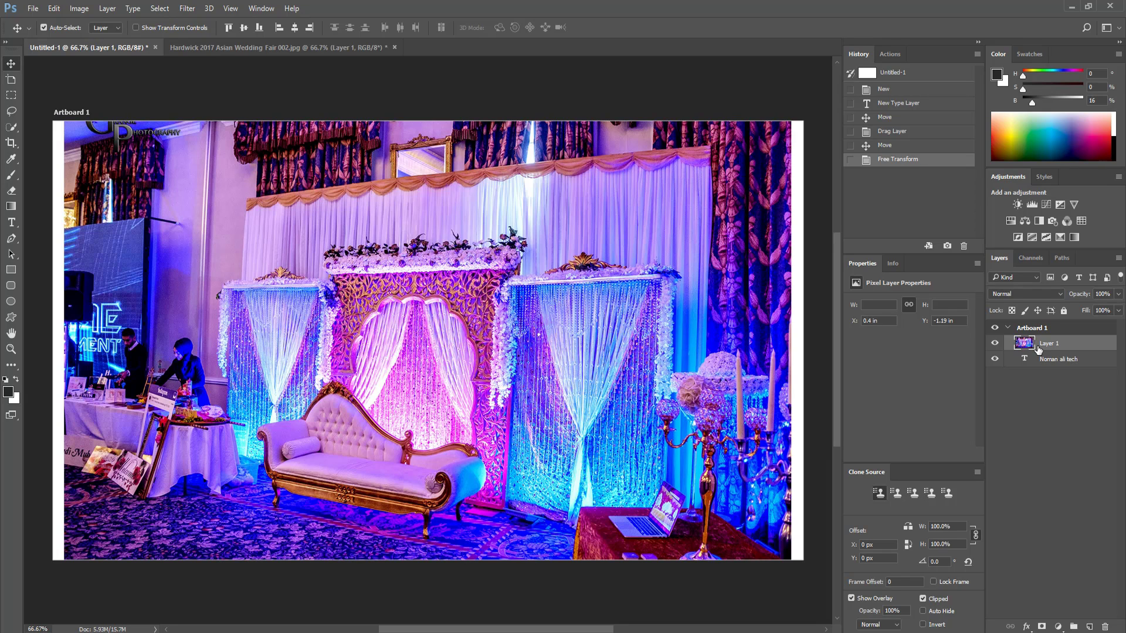
Alt-click between Layer 1 and the text layer to clip the photo into the letters
{"action": "left_click_drag", "start_coordinate": [1038, 350], "coordinate": [1055, 348]}
{"action": "key", "text": "alt"}
{"action": "key", "text": "alt"}
{"action": "left_click", "coordinate": [1053, 349], "text": "alt"}
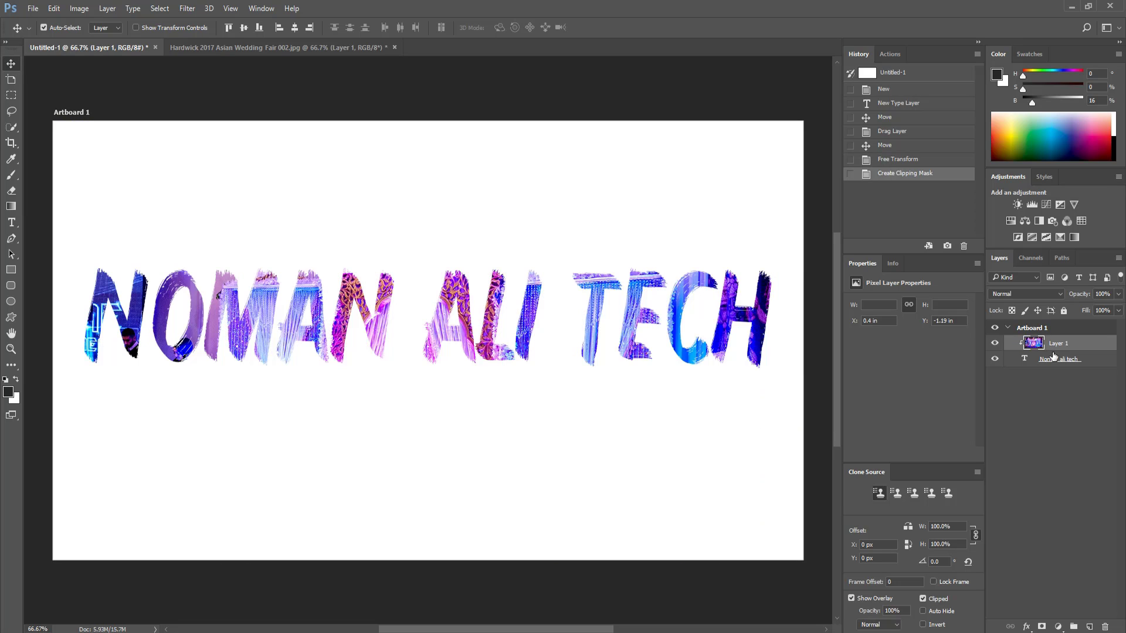